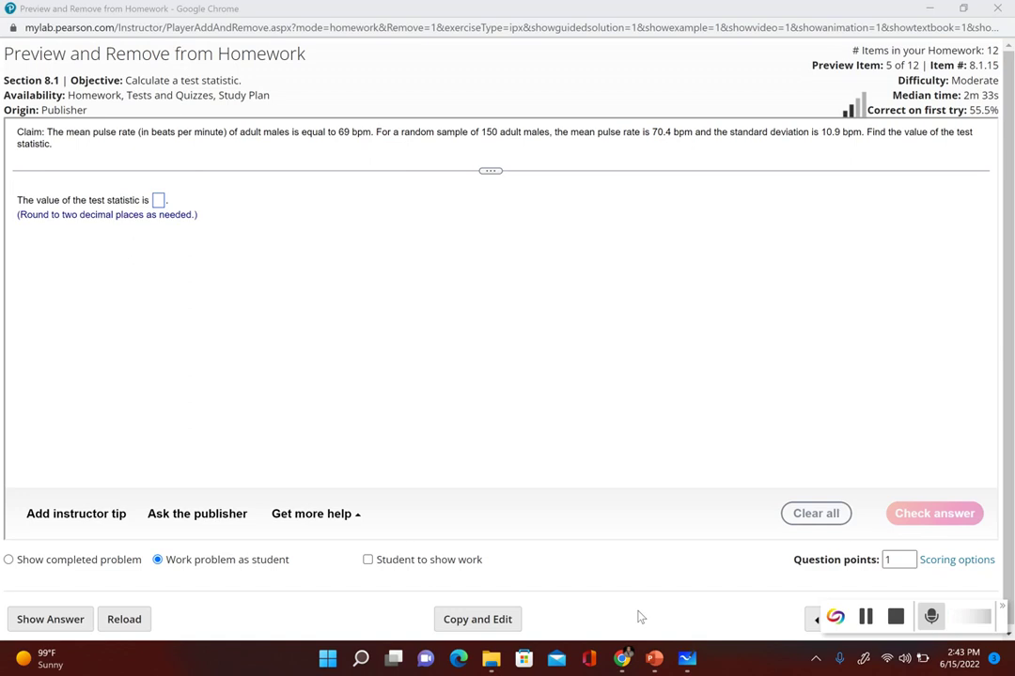
- Handwrite 1) μ = 69 and 2) μ ≠ 69 in black ink on the whiteboard
{"action": "mouse_move", "coordinate": [677, 660]}
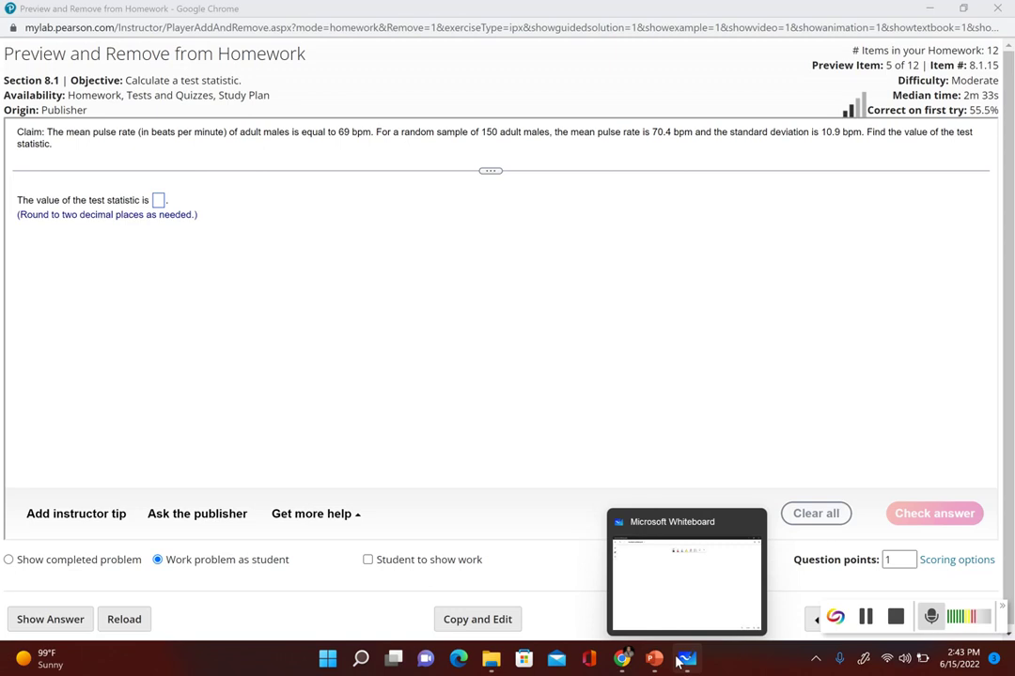
{"action": "left_click", "coordinate": [679, 661]}
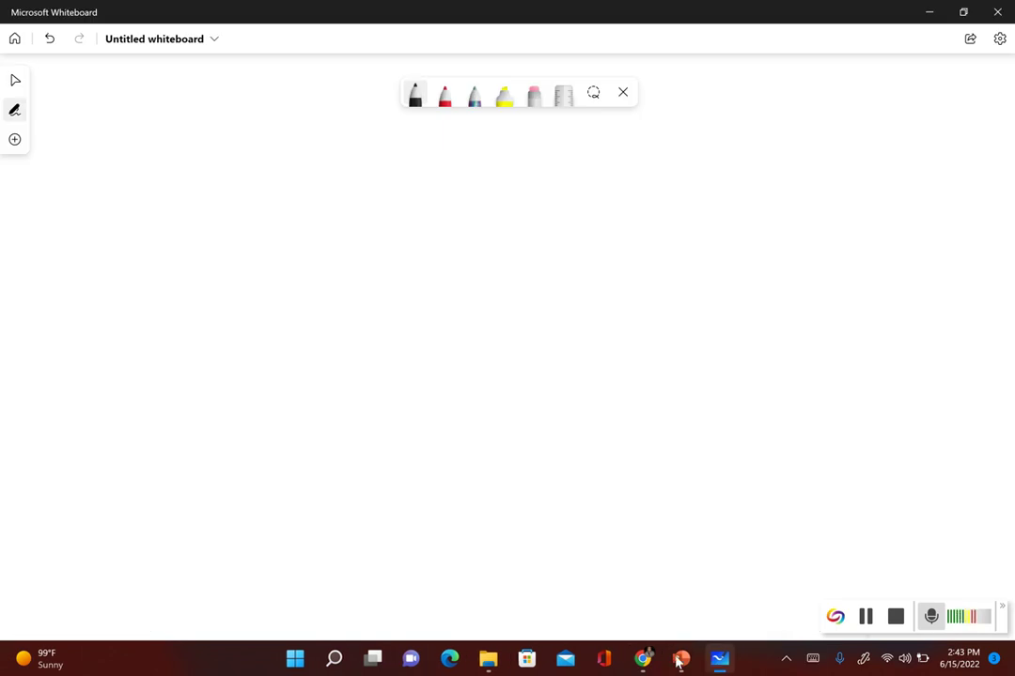
{"action": "left_click_drag", "start_coordinate": [138, 161], "coordinate": [142, 190]}
{"action": "mouse_move", "coordinate": [148, 156]}
{"action": "left_mouse_down"}
{"action": "mouse_move", "coordinate": [163, 184]}
{"action": "mouse_move", "coordinate": [156, 195]}
{"action": "mouse_move", "coordinate": [204, 197]}
{"action": "mouse_move", "coordinate": [217, 175]}
{"action": "mouse_move", "coordinate": [272, 178]}
{"action": "left_mouse_up"}
{"action": "left_click_drag", "start_coordinate": [257, 186], "coordinate": [326, 186]}
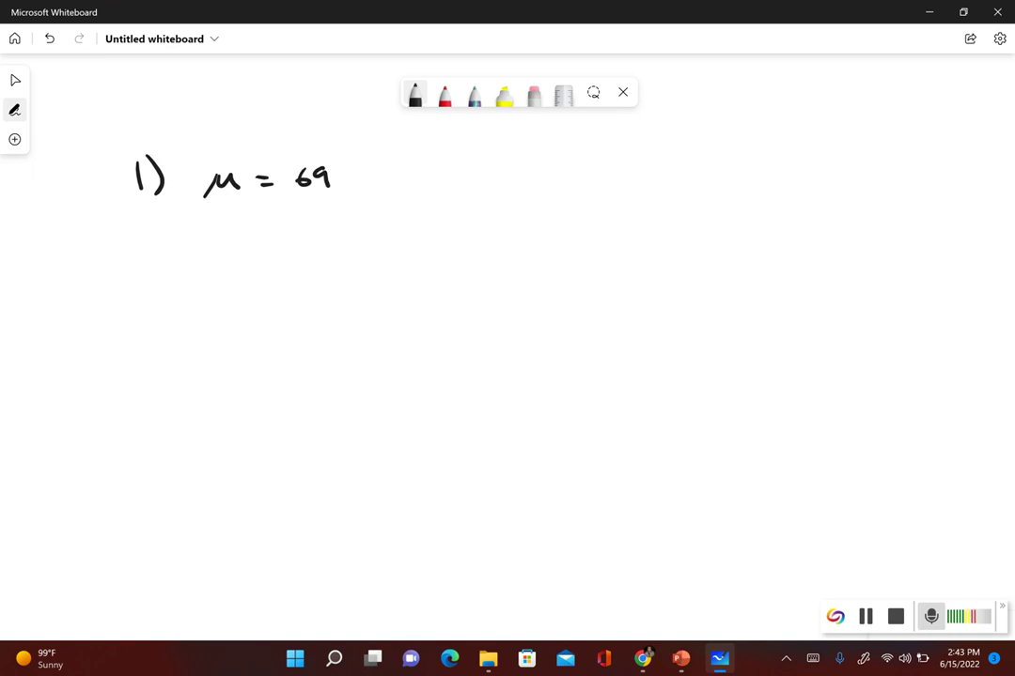
{"action": "mouse_move", "coordinate": [137, 231]}
{"action": "left_mouse_down"}
{"action": "mouse_move", "coordinate": [164, 254]}
{"action": "mouse_move", "coordinate": [263, 235]}
{"action": "mouse_move", "coordinate": [263, 243]}
{"action": "left_mouse_up"}
{"action": "mouse_move", "coordinate": [264, 229]}
{"action": "left_mouse_down"}
{"action": "mouse_move", "coordinate": [255, 254]}
{"action": "mouse_move", "coordinate": [280, 250]}
{"action": "left_mouse_up"}
{"action": "mouse_move", "coordinate": [310, 237]}
{"action": "left_mouse_down"}
{"action": "mouse_move", "coordinate": [299, 242]}
{"action": "mouse_move", "coordinate": [310, 258]}
{"action": "left_mouse_up"}
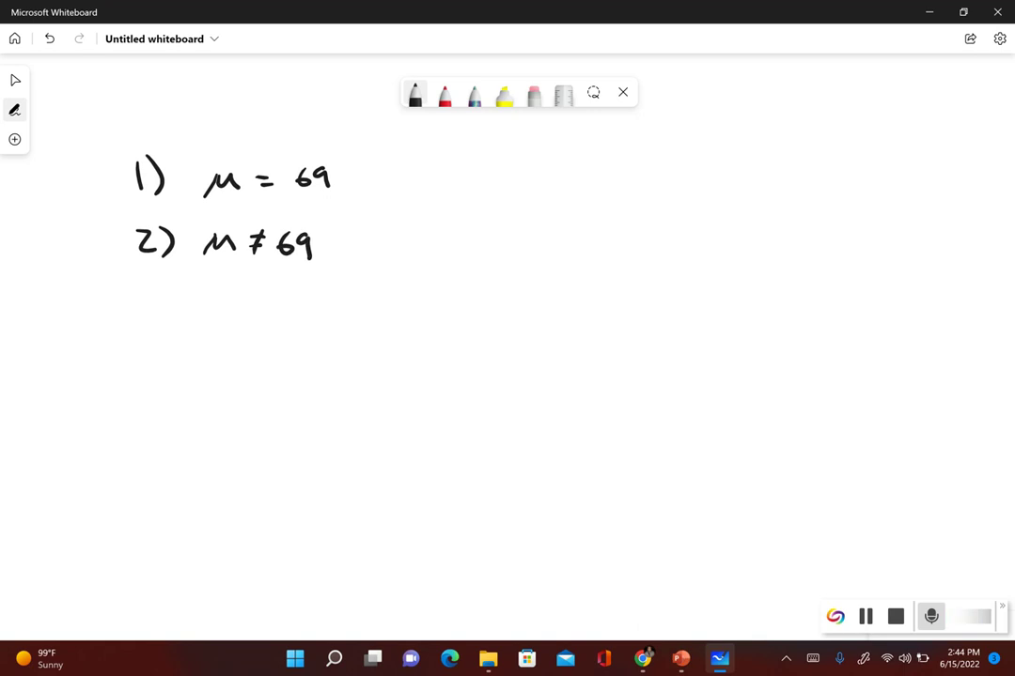
- Erase and redraw the badly drawn μ on line 1, then begin step 3)
{"action": "left_click", "coordinate": [533, 95]}
{"action": "mouse_move", "coordinate": [225, 237]}
{"action": "left_mouse_down"}
{"action": "mouse_move", "coordinate": [232, 252]}
{"action": "mouse_move", "coordinate": [205, 249]}
{"action": "mouse_move", "coordinate": [215, 241]}
{"action": "mouse_move", "coordinate": [204, 258]}
{"action": "mouse_move", "coordinate": [234, 232]}
{"action": "left_mouse_up"}
{"action": "left_click", "coordinate": [415, 95]}
{"action": "mouse_move", "coordinate": [235, 171]}
{"action": "left_mouse_down"}
{"action": "mouse_move", "coordinate": [204, 194]}
{"action": "mouse_move", "coordinate": [235, 186]}
{"action": "left_mouse_up"}
{"action": "mouse_move", "coordinate": [147, 293]}
{"action": "left_mouse_down"}
{"action": "mouse_move", "coordinate": [158, 300]}
{"action": "mouse_move", "coordinate": [148, 313]}
{"action": "left_mouse_up"}
{"action": "mouse_move", "coordinate": [176, 290]}
{"action": "left_mouse_down"}
{"action": "mouse_move", "coordinate": [178, 314]}
{"action": "mouse_move", "coordinate": [240, 312]}
{"action": "mouse_move", "coordinate": [239, 301]}
{"action": "left_mouse_up"}
- Write 'Ho:' for step 3 and draw a red brace grouping lines 1 and 2
{"action": "left_click_drag", "start_coordinate": [258, 300], "coordinate": [258, 300]}
{"action": "left_click", "coordinate": [279, 295]}
{"action": "left_click", "coordinate": [279, 306]}
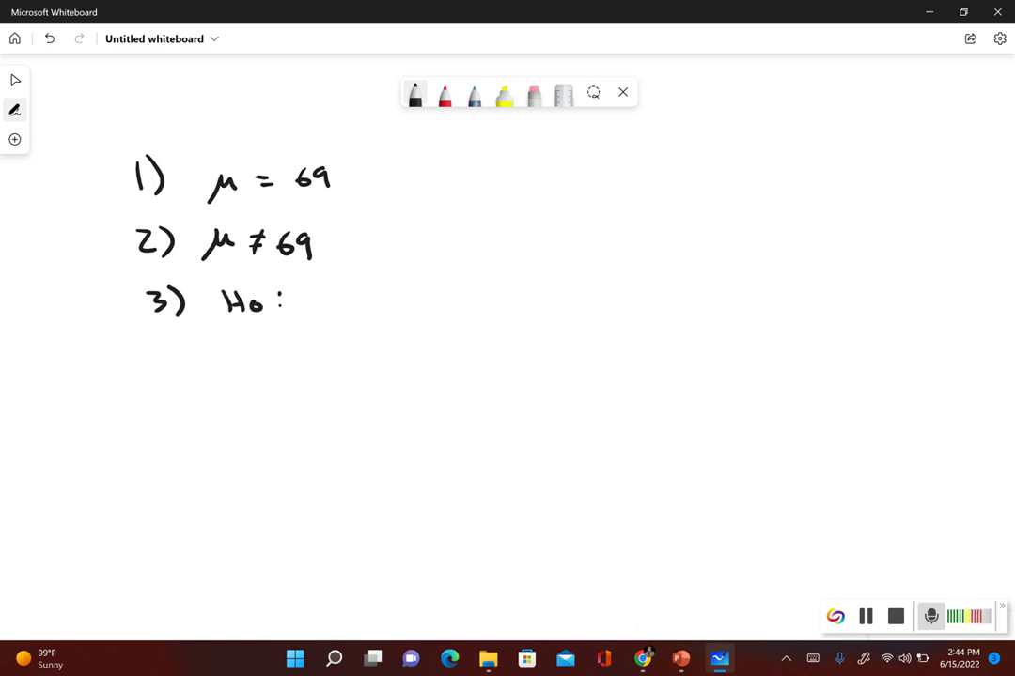
{"action": "left_click", "coordinate": [444, 94]}
{"action": "mouse_move", "coordinate": [374, 159]}
{"action": "left_mouse_down"}
{"action": "mouse_move", "coordinate": [382, 178]}
{"action": "mouse_move", "coordinate": [361, 252]}
{"action": "left_mouse_up"}
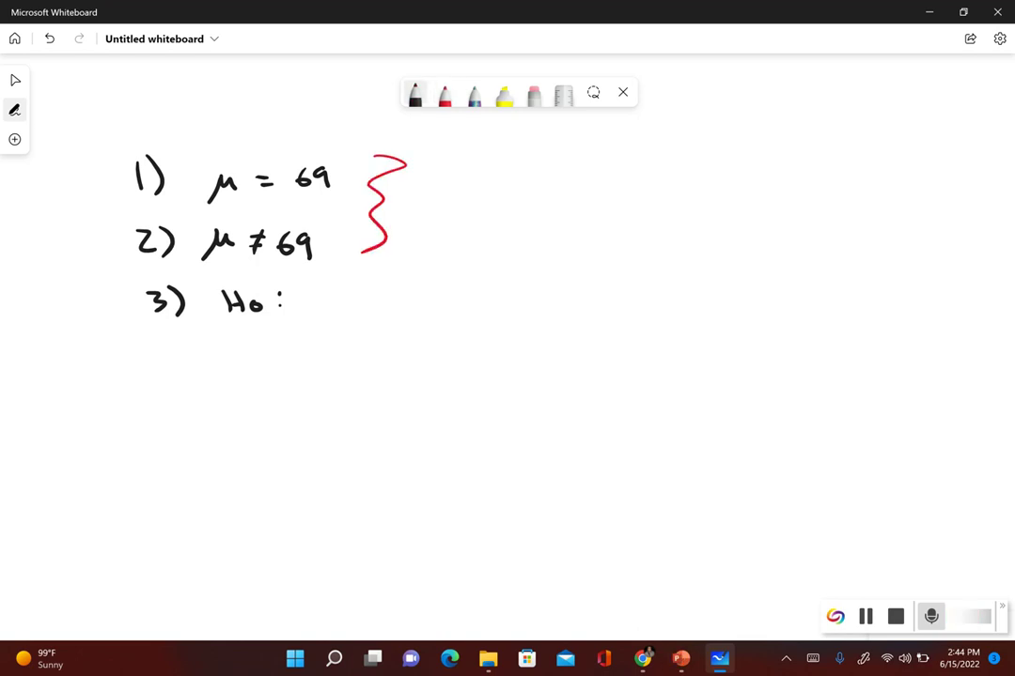
{"action": "left_click", "coordinate": [414, 94]}
- Complete Ho: μ = 69 in black and write H1: μ ≠ 69 beneath it
{"action": "mouse_move", "coordinate": [324, 295]}
{"action": "left_mouse_down"}
{"action": "mouse_move", "coordinate": [311, 319]}
{"action": "mouse_move", "coordinate": [343, 299]}
{"action": "mouse_move", "coordinate": [364, 309]}
{"action": "left_mouse_up"}
{"action": "mouse_move", "coordinate": [387, 291]}
{"action": "left_mouse_down"}
{"action": "mouse_move", "coordinate": [378, 304]}
{"action": "mouse_move", "coordinate": [407, 312]}
{"action": "left_mouse_up"}
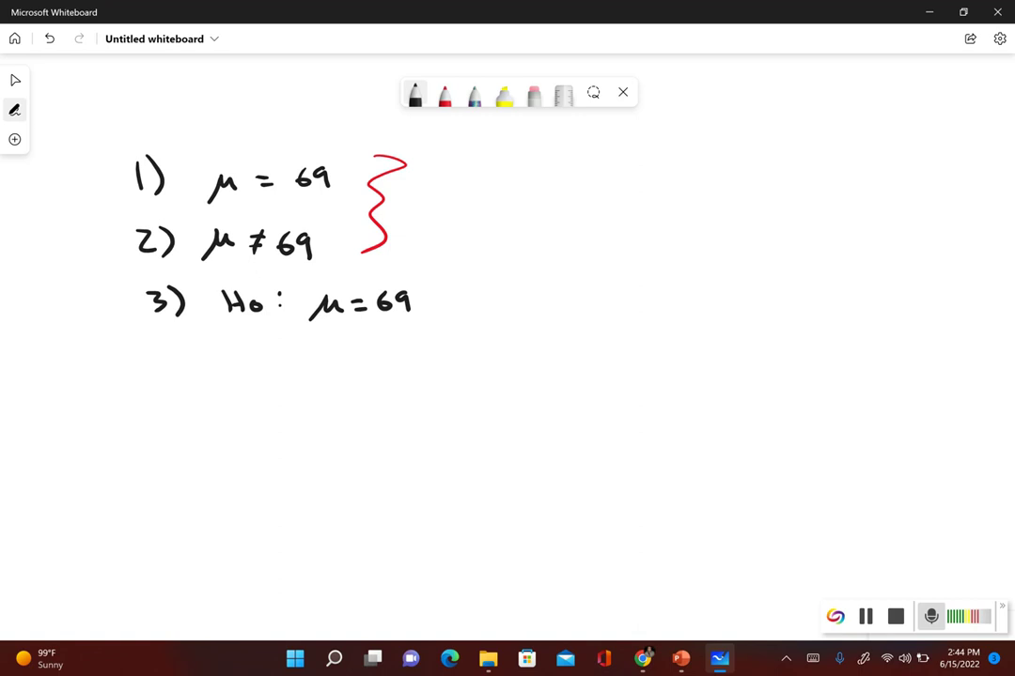
{"action": "mouse_move", "coordinate": [236, 344]}
{"action": "left_mouse_down"}
{"action": "mouse_move", "coordinate": [238, 360]}
{"action": "mouse_move", "coordinate": [251, 352]}
{"action": "left_mouse_up"}
{"action": "mouse_move", "coordinate": [251, 344]}
{"action": "left_mouse_down"}
{"action": "mouse_move", "coordinate": [252, 362]}
{"action": "mouse_move", "coordinate": [267, 365]}
{"action": "left_mouse_up"}
{"action": "mouse_move", "coordinate": [327, 344]}
{"action": "left_mouse_down"}
{"action": "mouse_move", "coordinate": [321, 365]}
{"action": "mouse_move", "coordinate": [376, 343]}
{"action": "mouse_move", "coordinate": [366, 358]}
{"action": "left_mouse_up"}
{"action": "left_click_drag", "start_coordinate": [396, 339], "coordinate": [389, 346]}
{"action": "left_click_drag", "start_coordinate": [409, 340], "coordinate": [411, 355]}
- Write step 4) sig level below the hypotheses
{"action": "mouse_move", "coordinate": [166, 406]}
{"action": "left_mouse_down"}
{"action": "mouse_move", "coordinate": [163, 415]}
{"action": "mouse_move", "coordinate": [184, 417]}
{"action": "left_mouse_up"}
{"action": "left_click_drag", "start_coordinate": [178, 406], "coordinate": [178, 427]}
{"action": "left_click_drag", "start_coordinate": [187, 403], "coordinate": [189, 428]}
{"action": "mouse_move", "coordinate": [254, 411]}
{"action": "left_mouse_down"}
{"action": "mouse_move", "coordinate": [239, 426]}
{"action": "mouse_move", "coordinate": [275, 431]}
{"action": "left_mouse_up"}
{"action": "left_click", "coordinate": [266, 408]}
{"action": "left_click_drag", "start_coordinate": [333, 404], "coordinate": [331, 423]}
{"action": "left_click_drag", "start_coordinate": [338, 416], "coordinate": [371, 412]}
{"action": "left_click_drag", "start_coordinate": [375, 417], "coordinate": [410, 424]}
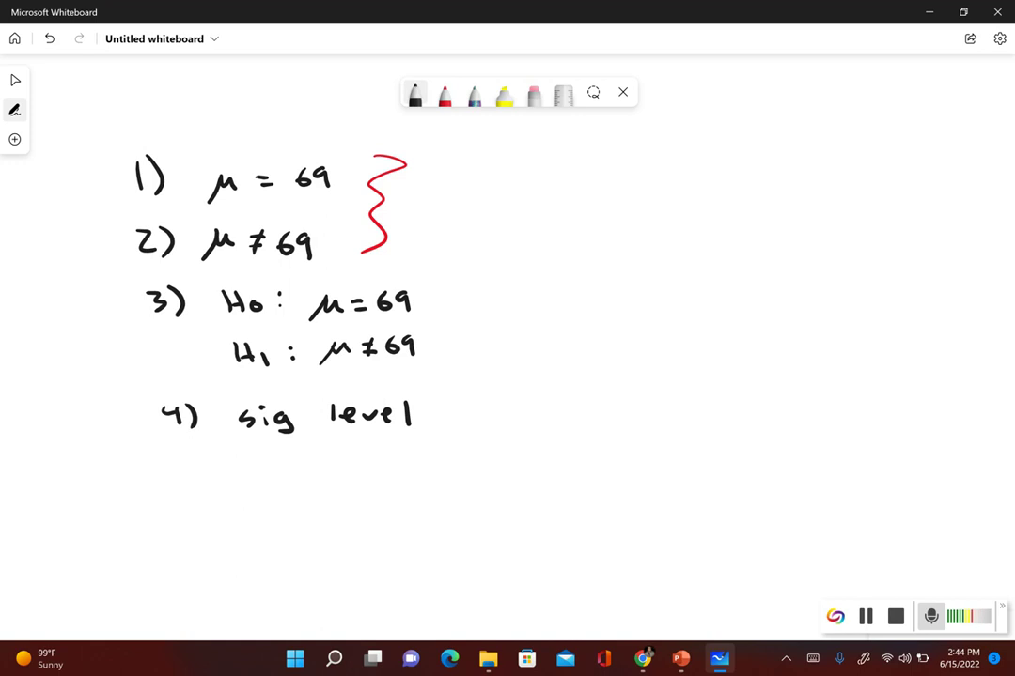
- Write step 5) population mean
{"action": "mouse_move", "coordinate": [169, 470]}
{"action": "left_mouse_down"}
{"action": "mouse_move", "coordinate": [166, 489]}
{"action": "mouse_move", "coordinate": [181, 468]}
{"action": "mouse_move", "coordinate": [199, 490]}
{"action": "left_mouse_up"}
{"action": "mouse_move", "coordinate": [243, 473]}
{"action": "left_mouse_down"}
{"action": "mouse_move", "coordinate": [242, 485]}
{"action": "mouse_move", "coordinate": [297, 488]}
{"action": "mouse_move", "coordinate": [398, 475]}
{"action": "mouse_move", "coordinate": [498, 486]}
{"action": "left_mouse_up"}
{"action": "left_click_drag", "start_coordinate": [504, 481], "coordinate": [515, 485]}
{"action": "left_click_drag", "start_coordinate": [526, 480], "coordinate": [562, 485]}
- Write step 6) value of test statistic
{"action": "mouse_move", "coordinate": [193, 532]}
{"action": "left_mouse_down"}
{"action": "mouse_move", "coordinate": [184, 545]}
{"action": "mouse_move", "coordinate": [210, 554]}
{"action": "mouse_move", "coordinate": [267, 536]}
{"action": "mouse_move", "coordinate": [294, 551]}
{"action": "left_mouse_up"}
{"action": "mouse_move", "coordinate": [303, 529]}
{"action": "left_mouse_down"}
{"action": "mouse_move", "coordinate": [304, 551]}
{"action": "mouse_move", "coordinate": [338, 549]}
{"action": "left_mouse_up"}
{"action": "mouse_move", "coordinate": [343, 543]}
{"action": "left_mouse_down"}
{"action": "mouse_move", "coordinate": [407, 536]}
{"action": "mouse_move", "coordinate": [419, 549]}
{"action": "left_mouse_up"}
{"action": "mouse_move", "coordinate": [474, 531]}
{"action": "left_mouse_down"}
{"action": "mouse_move", "coordinate": [473, 548]}
{"action": "mouse_move", "coordinate": [481, 535]}
{"action": "left_mouse_up"}
{"action": "left_click_drag", "start_coordinate": [482, 542], "coordinate": [493, 547]}
{"action": "mouse_move", "coordinate": [509, 537]}
{"action": "left_mouse_down"}
{"action": "mouse_move", "coordinate": [498, 547]}
{"action": "mouse_move", "coordinate": [520, 548]}
{"action": "left_mouse_up"}
{"action": "left_click_drag", "start_coordinate": [513, 536], "coordinate": [580, 546]}
{"action": "left_click_drag", "start_coordinate": [574, 533], "coordinate": [608, 545]}
{"action": "left_click_drag", "start_coordinate": [616, 526], "coordinate": [615, 545]}
{"action": "mouse_move", "coordinate": [609, 533]}
{"action": "left_mouse_down"}
{"action": "mouse_move", "coordinate": [625, 531]}
{"action": "mouse_move", "coordinate": [630, 544]}
{"action": "left_mouse_up"}
{"action": "left_click_drag", "start_coordinate": [632, 525], "coordinate": [638, 546]}
{"action": "left_click_drag", "start_coordinate": [660, 526], "coordinate": [660, 545]}
{"action": "left_click_drag", "start_coordinate": [654, 533], "coordinate": [677, 545]}
{"action": "left_click_drag", "start_coordinate": [693, 527], "coordinate": [725, 542]}
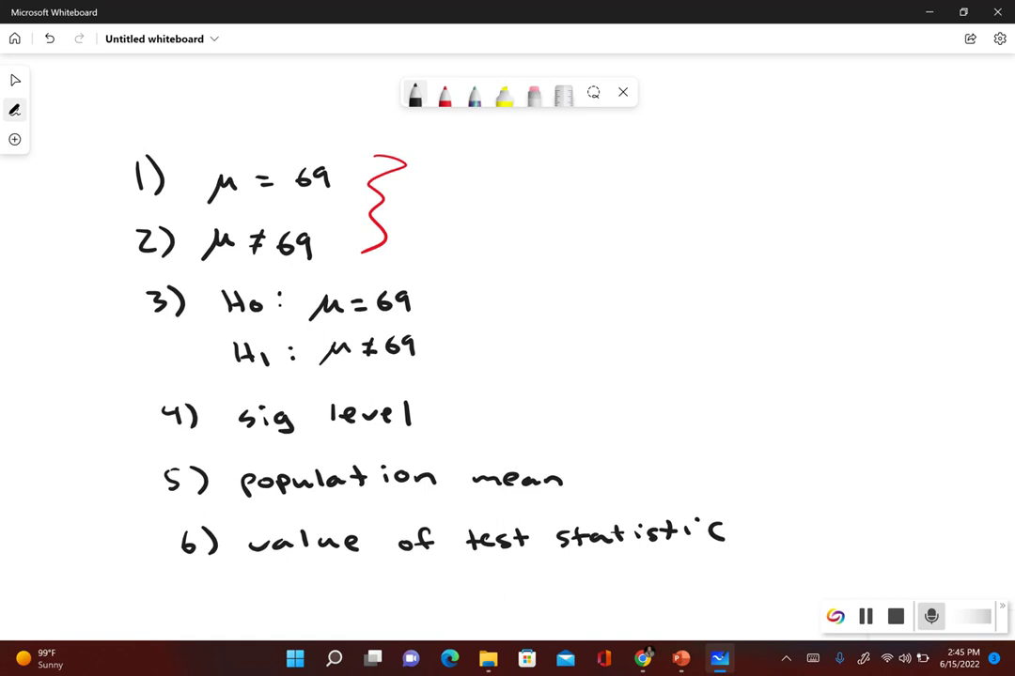
- Snap the MyLab pulse-rate question to the left half and StatCrunch to the right half
{"action": "mouse_move", "coordinate": [647, 653]}
{"action": "left_click", "coordinate": [721, 574]}
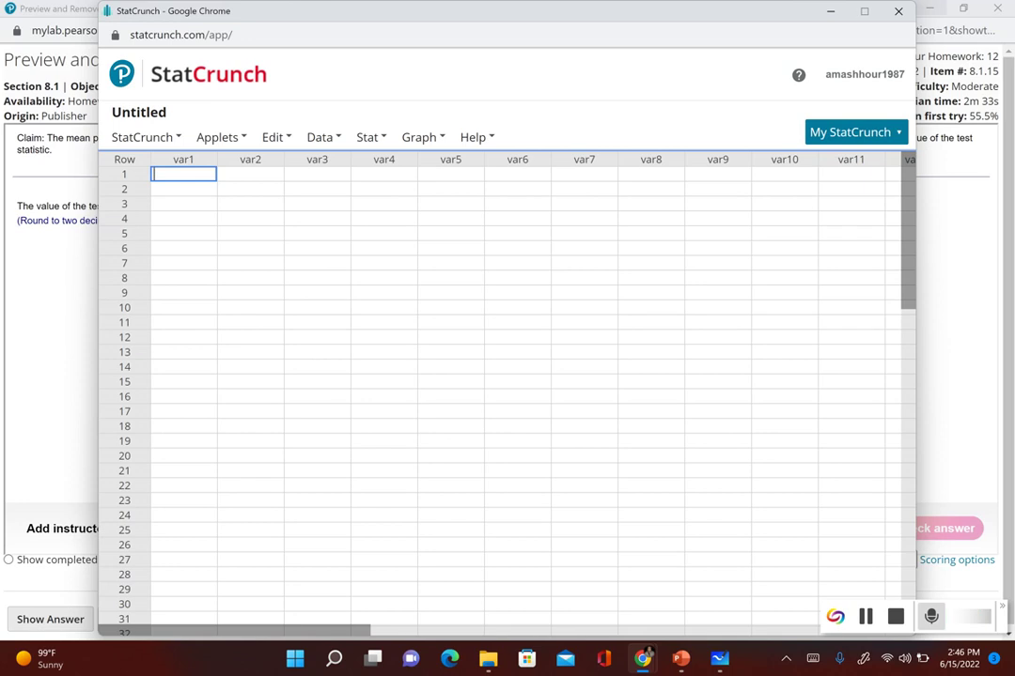
{"action": "mouse_move", "coordinate": [864, 11]}
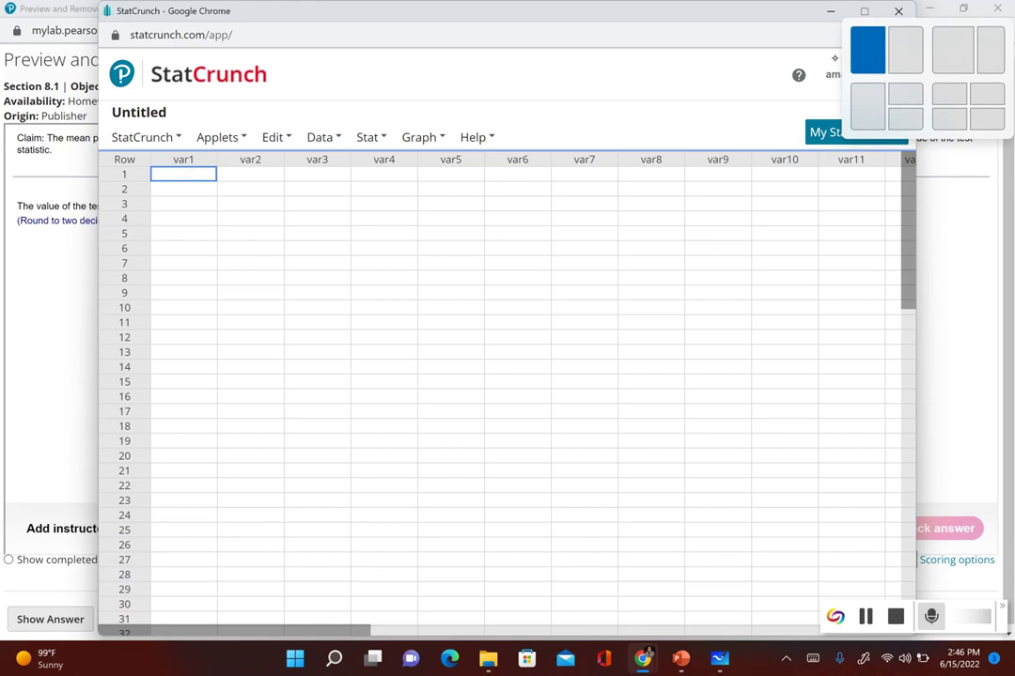
{"action": "left_click", "coordinate": [867, 50]}
{"action": "left_click", "coordinate": [639, 133]}
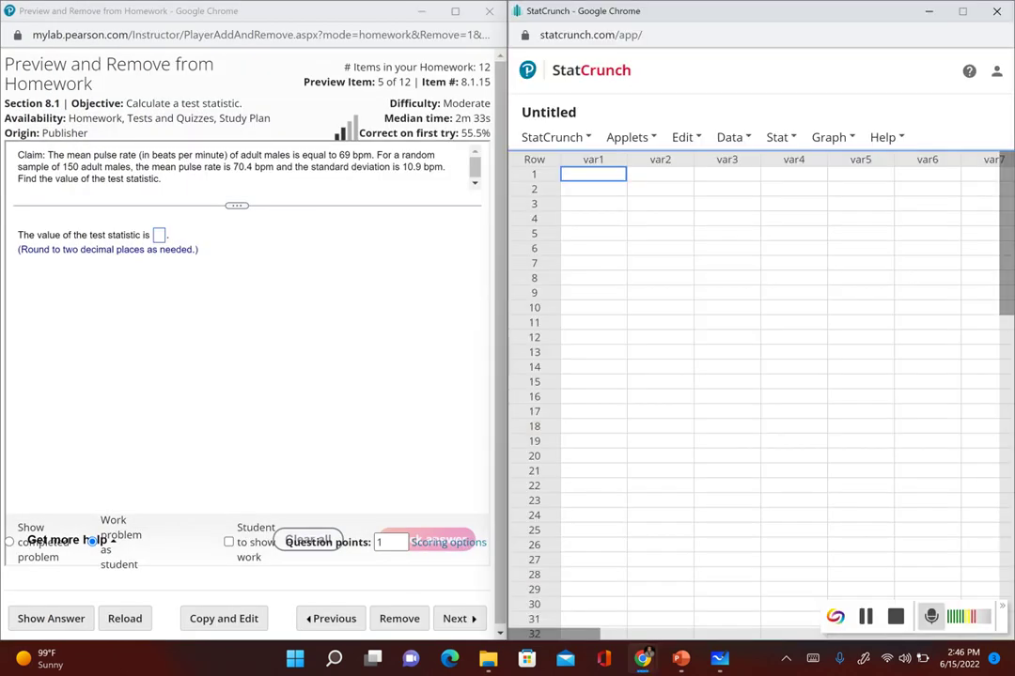
- Open the One Sample T With Summary dialog via Stat > T Stats > One Sample
{"action": "left_click", "coordinate": [780, 138]}
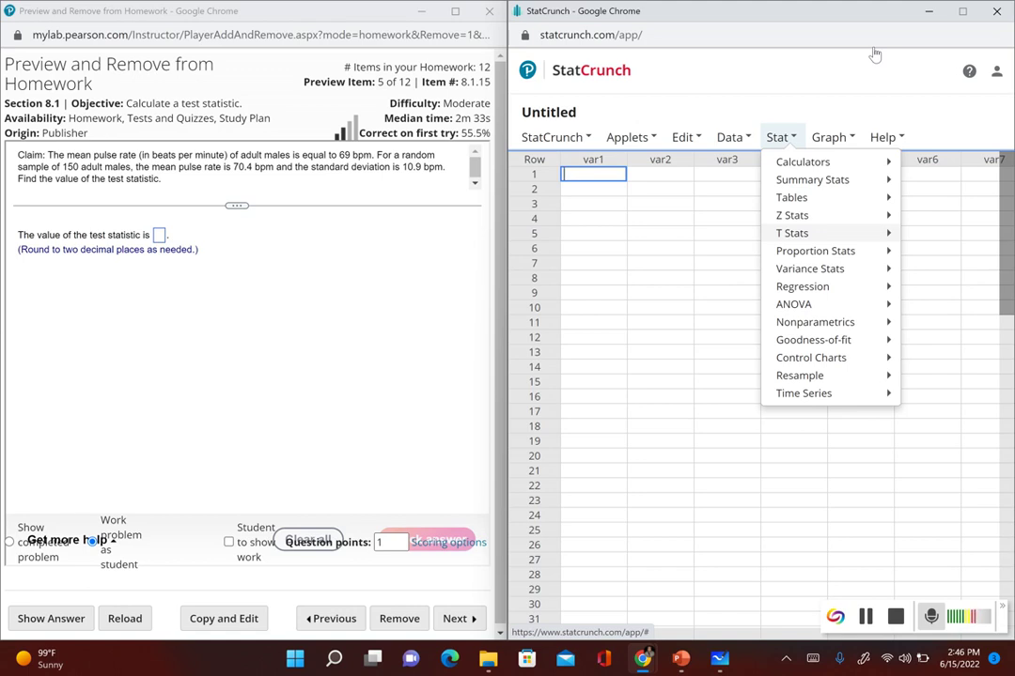
{"action": "key", "text": "Up"}
{"action": "key", "text": "Down"}
{"action": "key", "text": "Down"}
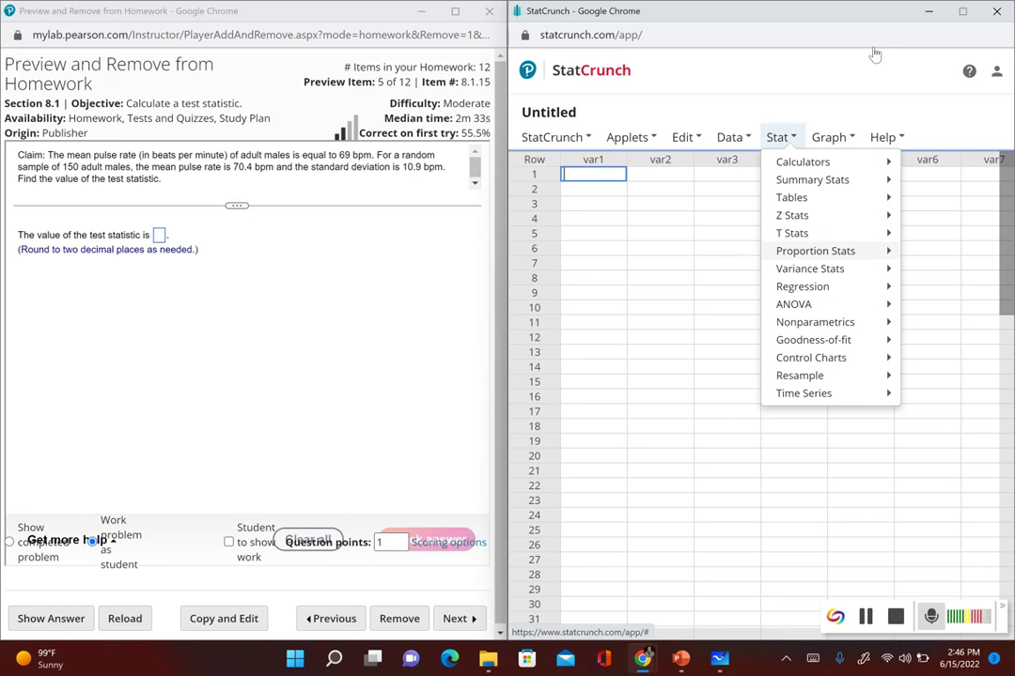
{"action": "key", "text": "Up"}
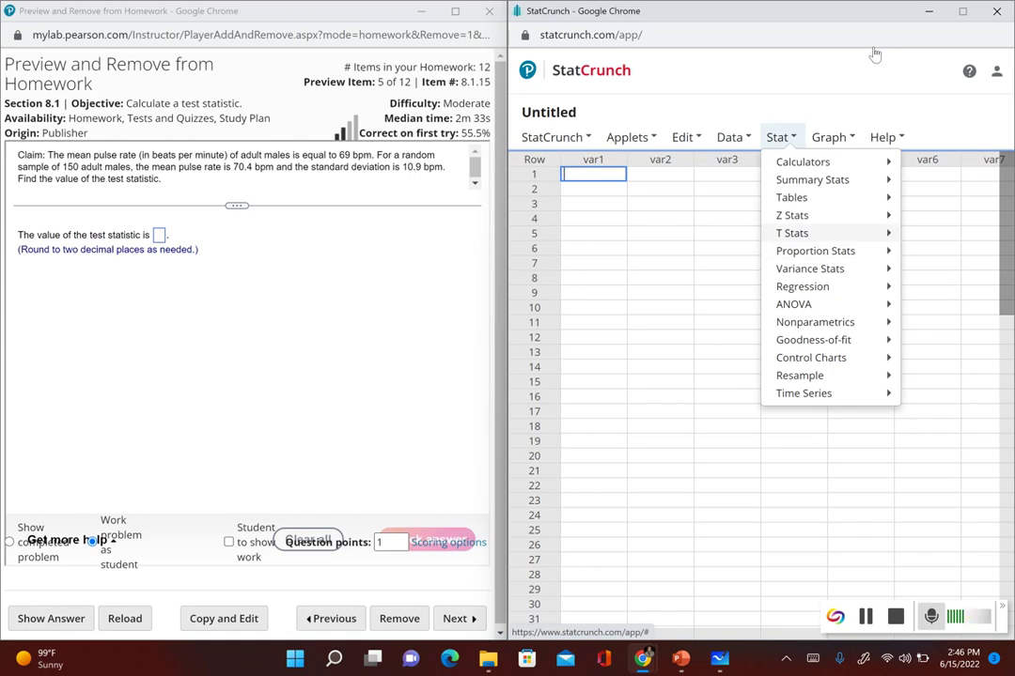
{"action": "mouse_move", "coordinate": [792, 233]}
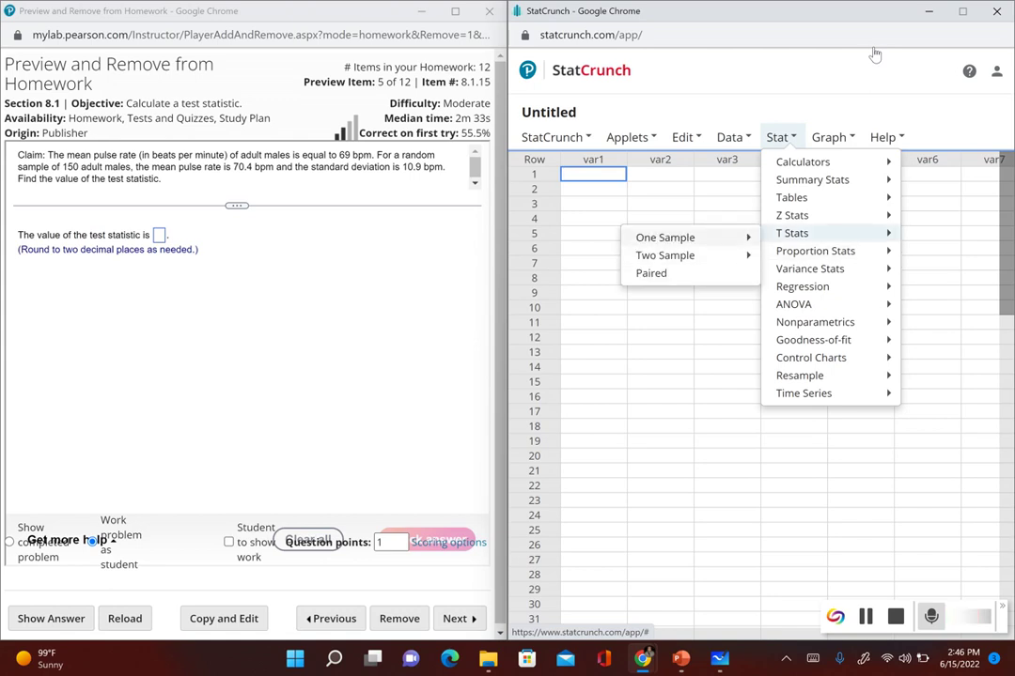
{"action": "mouse_move", "coordinate": [666, 238]}
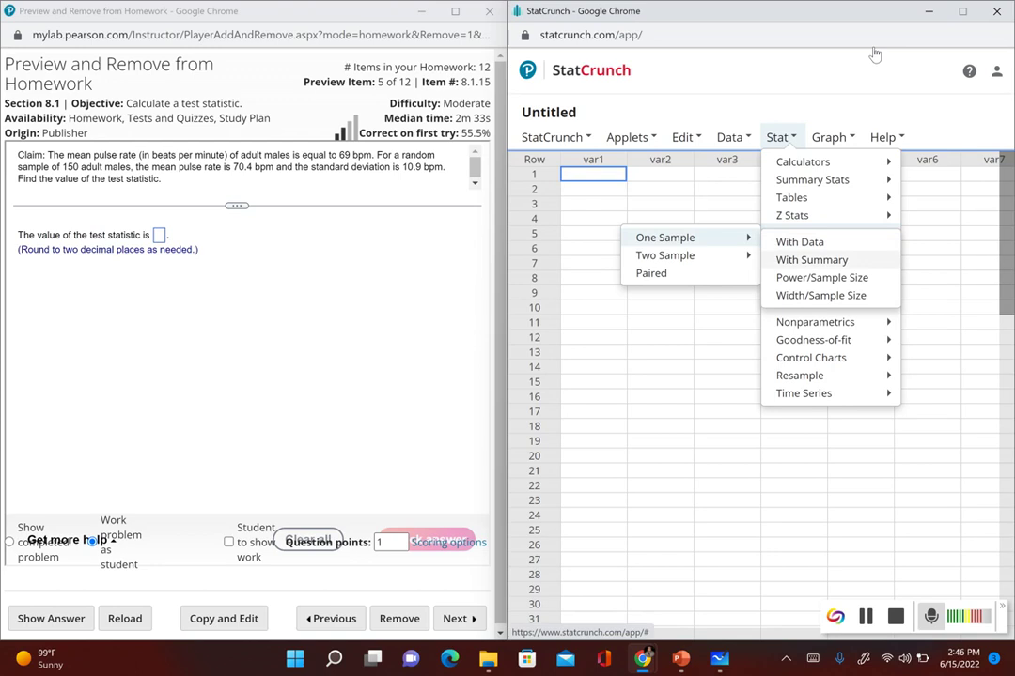
{"action": "left_click", "coordinate": [811, 259]}
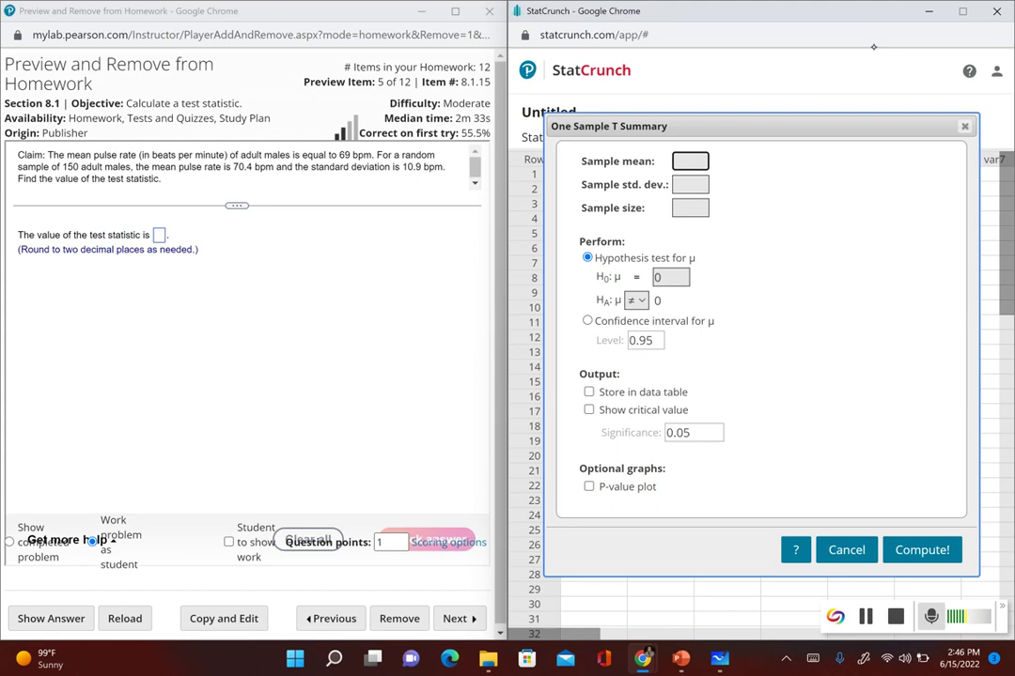
- Enter sample mean 70.4, sample std. dev. 10.9 and sample size 150
{"action": "left_click", "coordinate": [690, 161]}
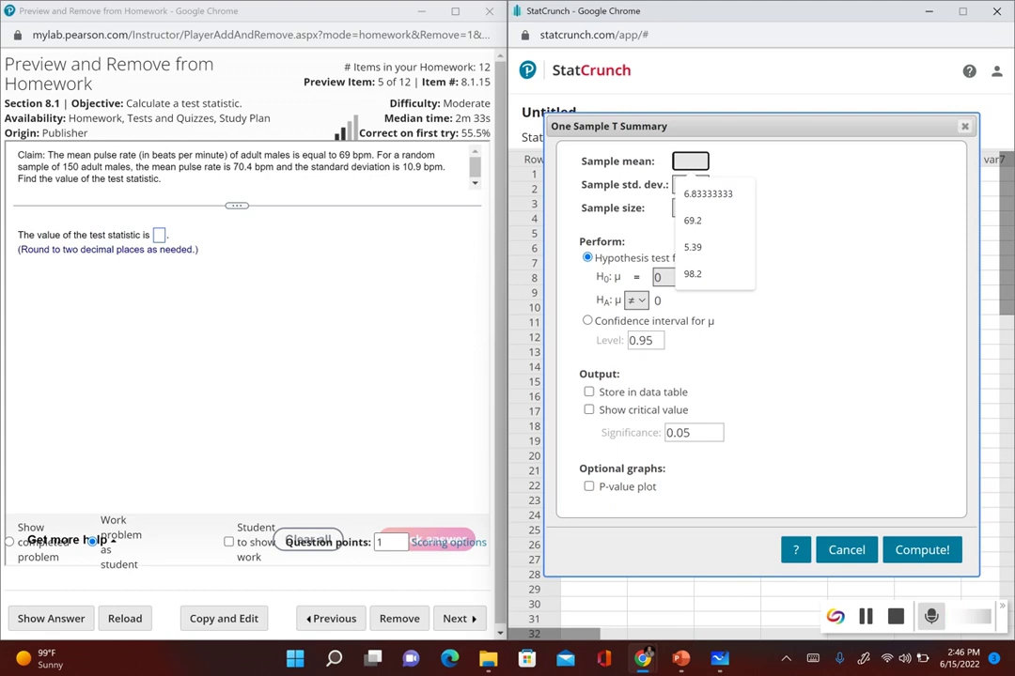
{"action": "key", "text": "Escape"}
{"action": "left_click", "coordinate": [690, 161]}
{"action": "key", "text": "alt+Tab"}
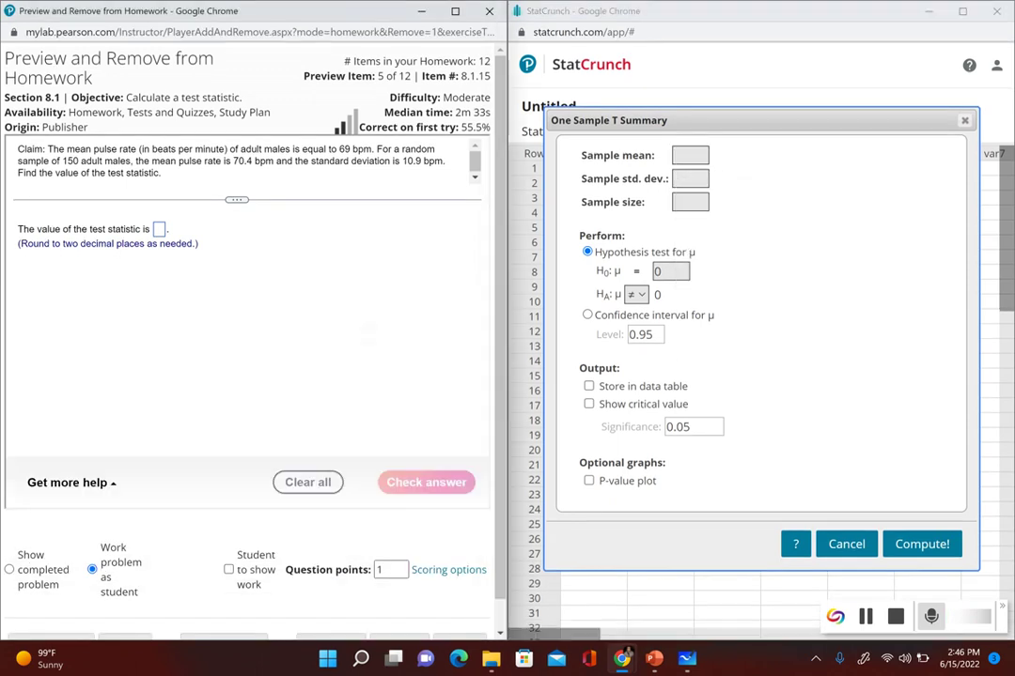
{"action": "key", "text": "alt+Tab"}
{"action": "type", "text": "70"}
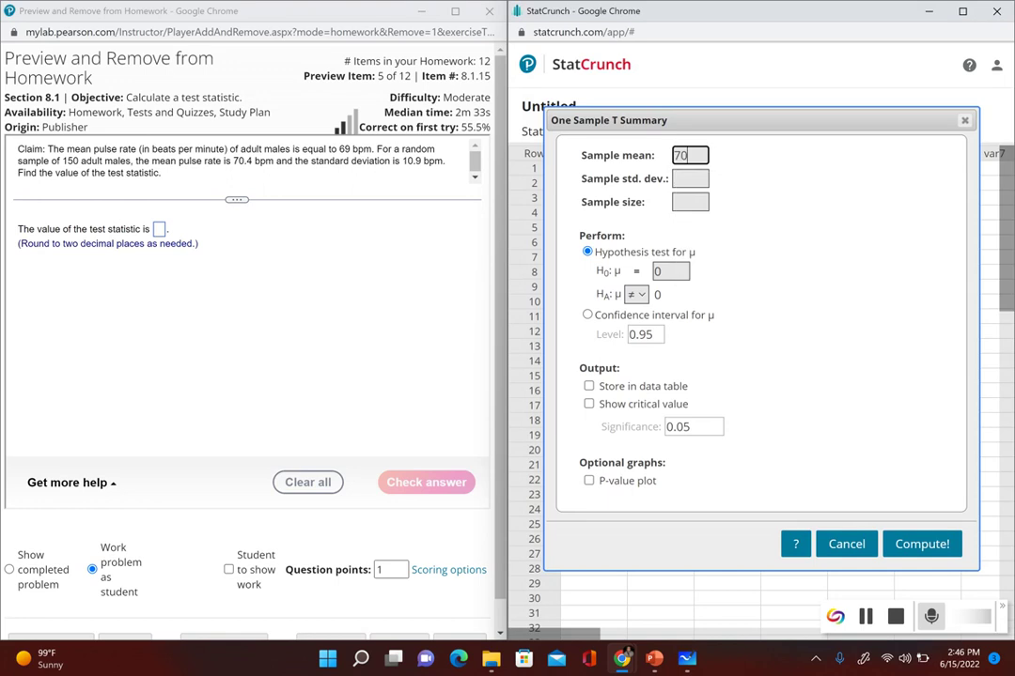
{"action": "type", "text": ".4"}
{"action": "key", "text": "Tab"}
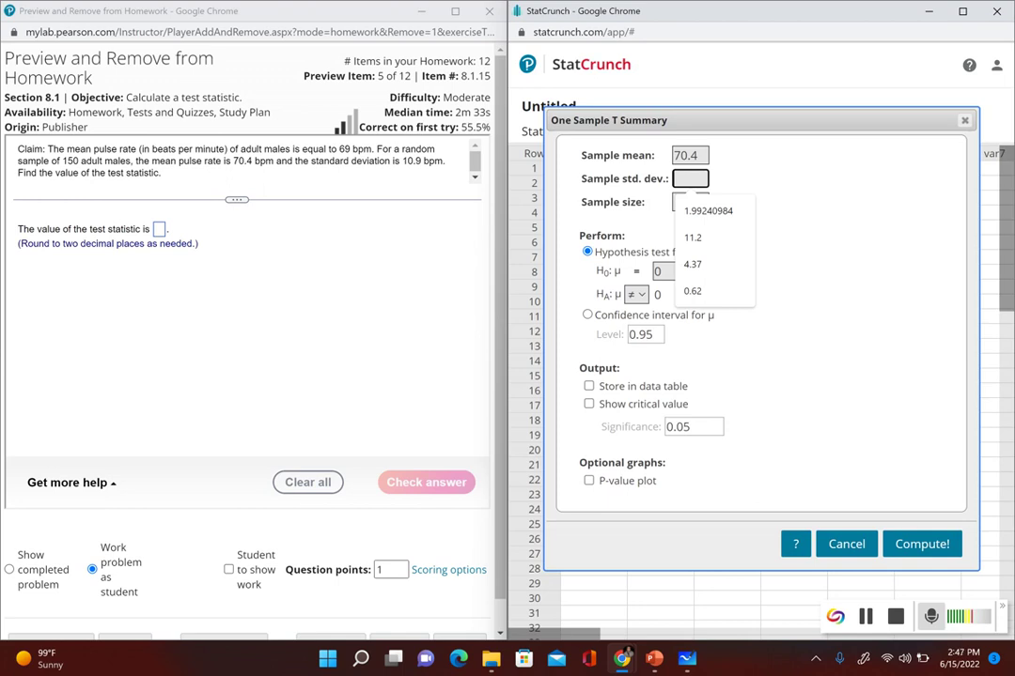
{"action": "type", "text": "10.9"}
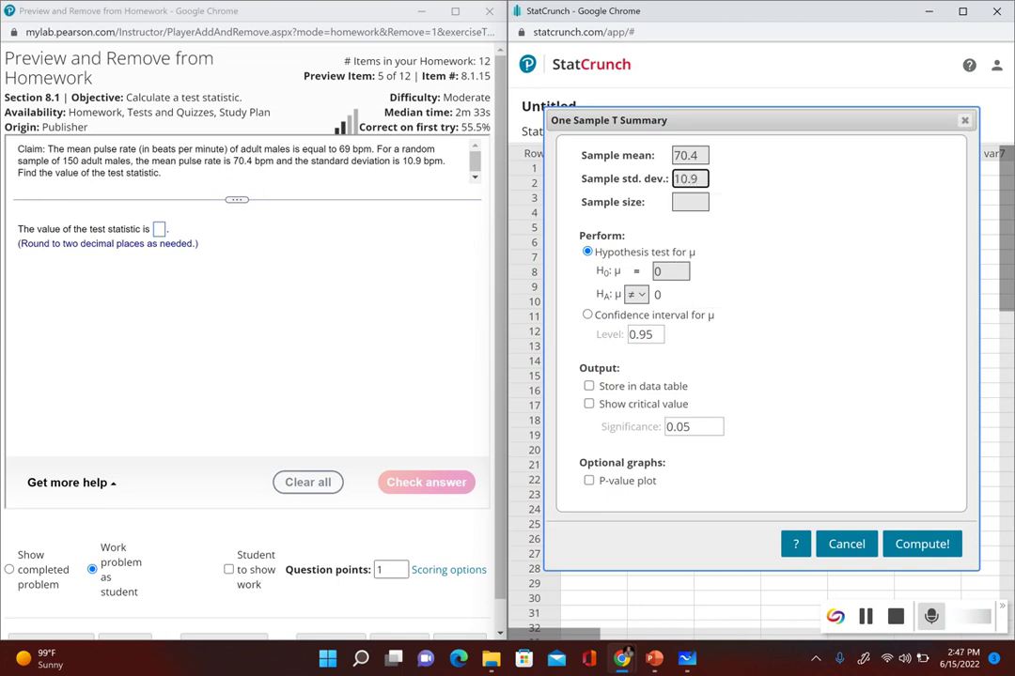
{"action": "left_click", "coordinate": [689, 202]}
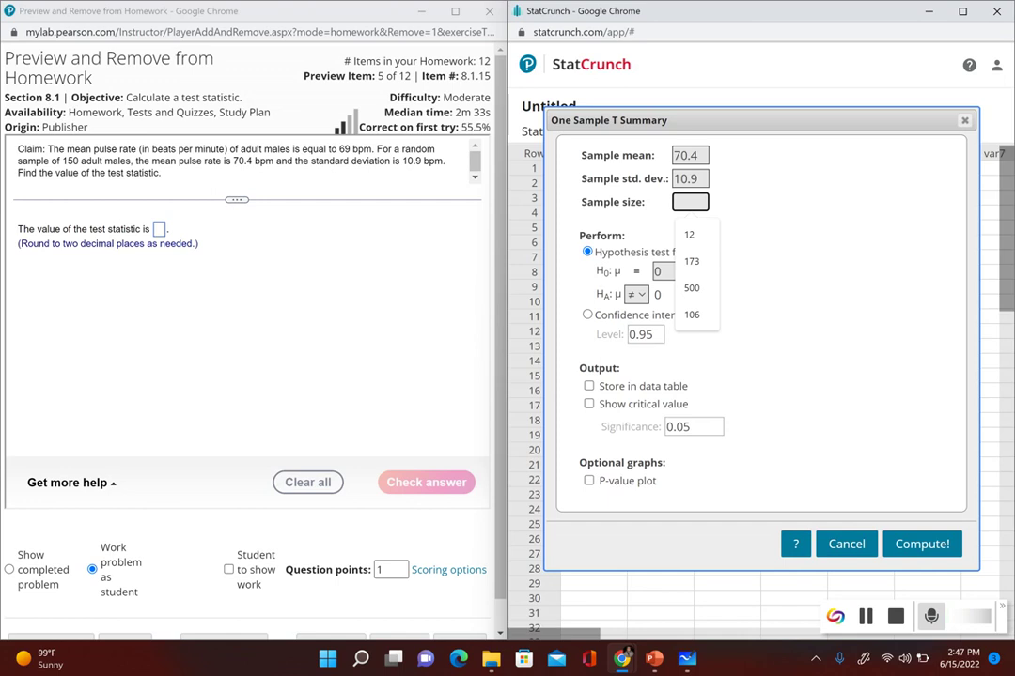
{"action": "type", "text": "150"}
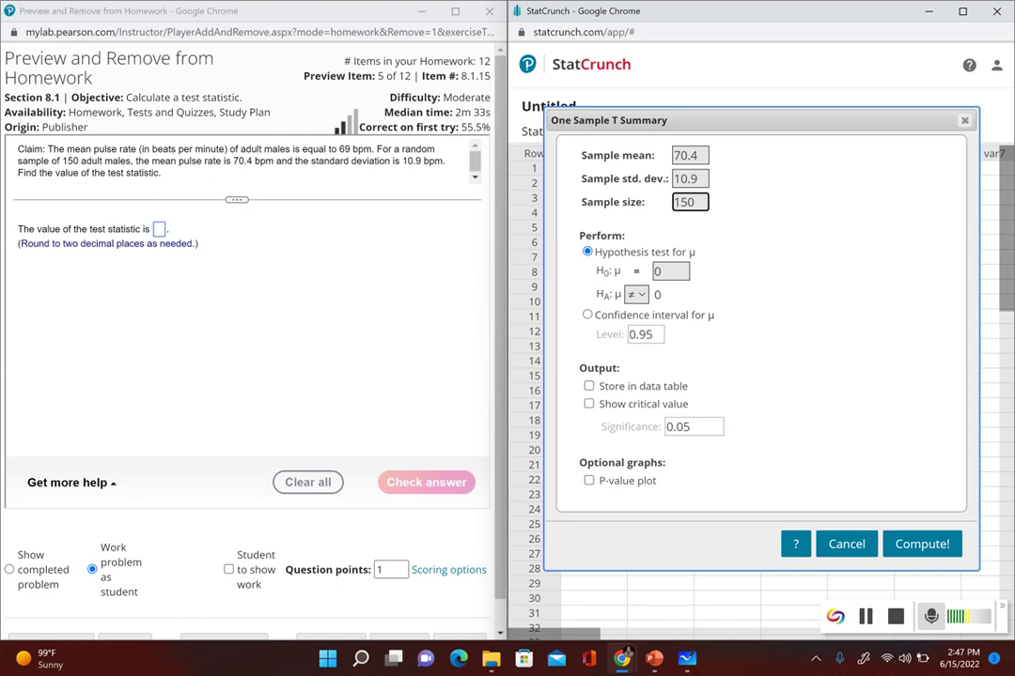
- Set the null hypothesis mean to 69 and enable showing the critical value
{"action": "left_click", "coordinate": [670, 271]}
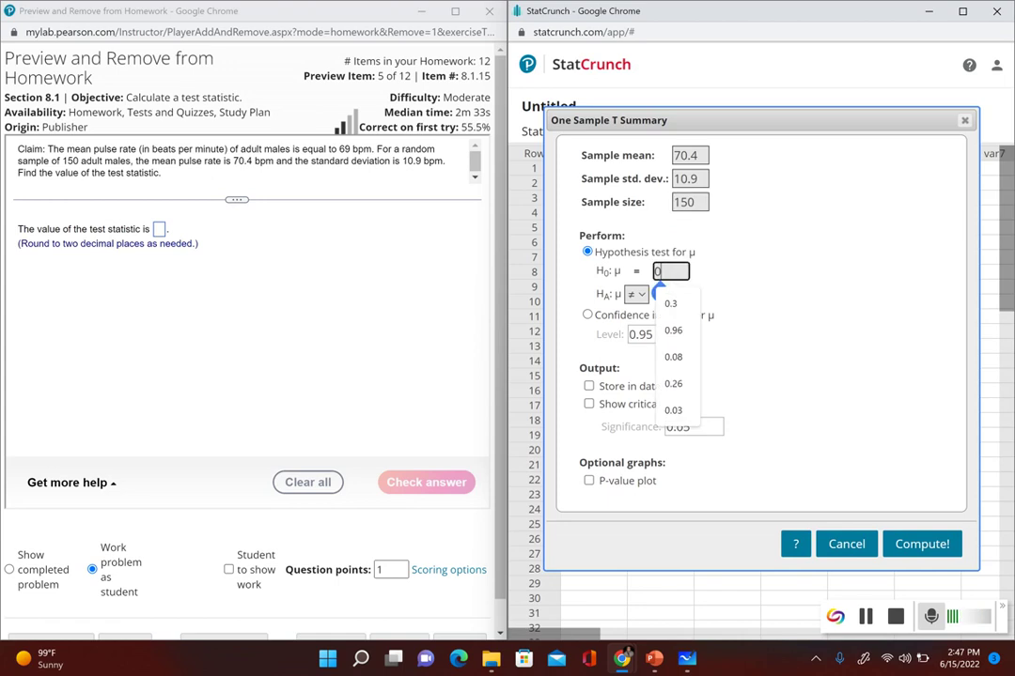
{"action": "key", "text": "BackSpace"}
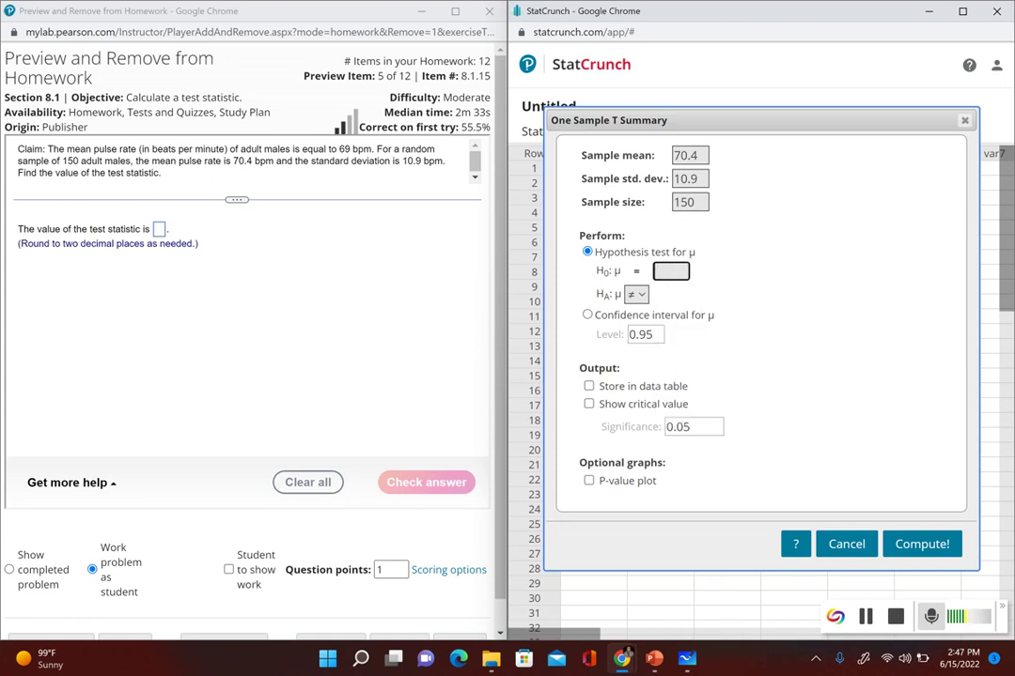
{"action": "type", "text": "69"}
{"action": "left_click", "coordinate": [588, 404]}
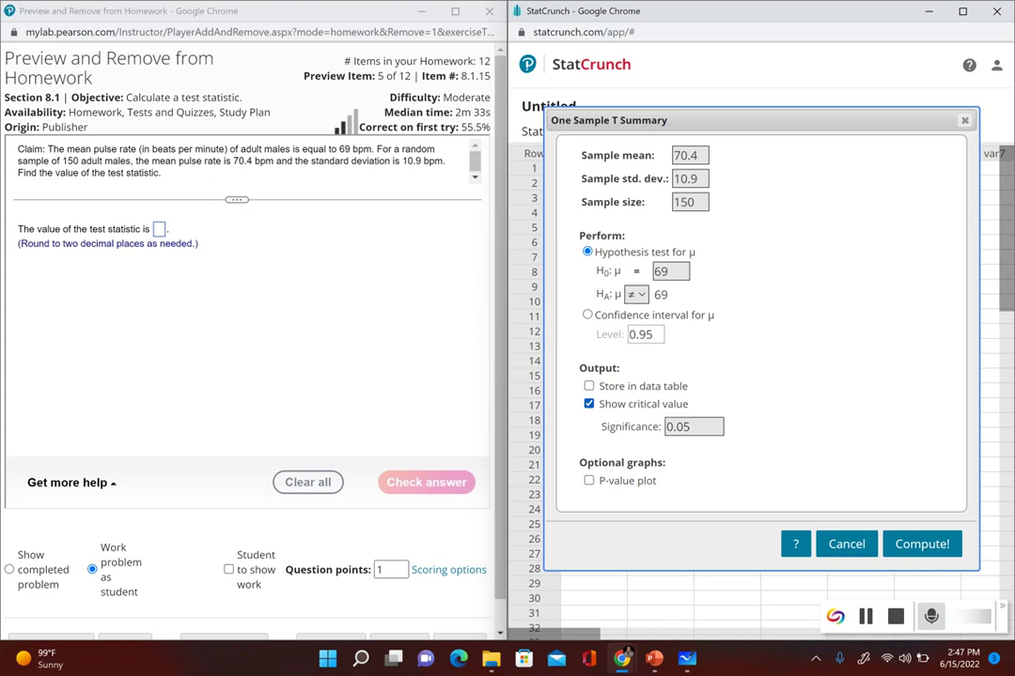
- Compute the test and enter T-stat 1.5730668 rounded to 1.57 in the MyLab answer box
{"action": "left_click", "coordinate": [922, 544]}
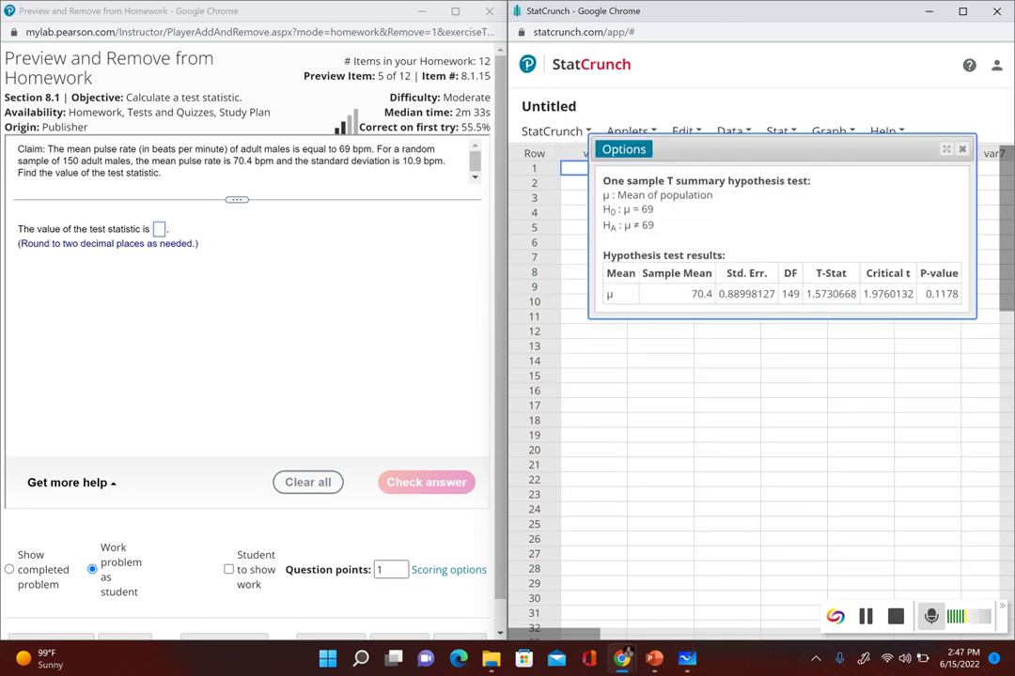
{"action": "double_click", "coordinate": [830, 294]}
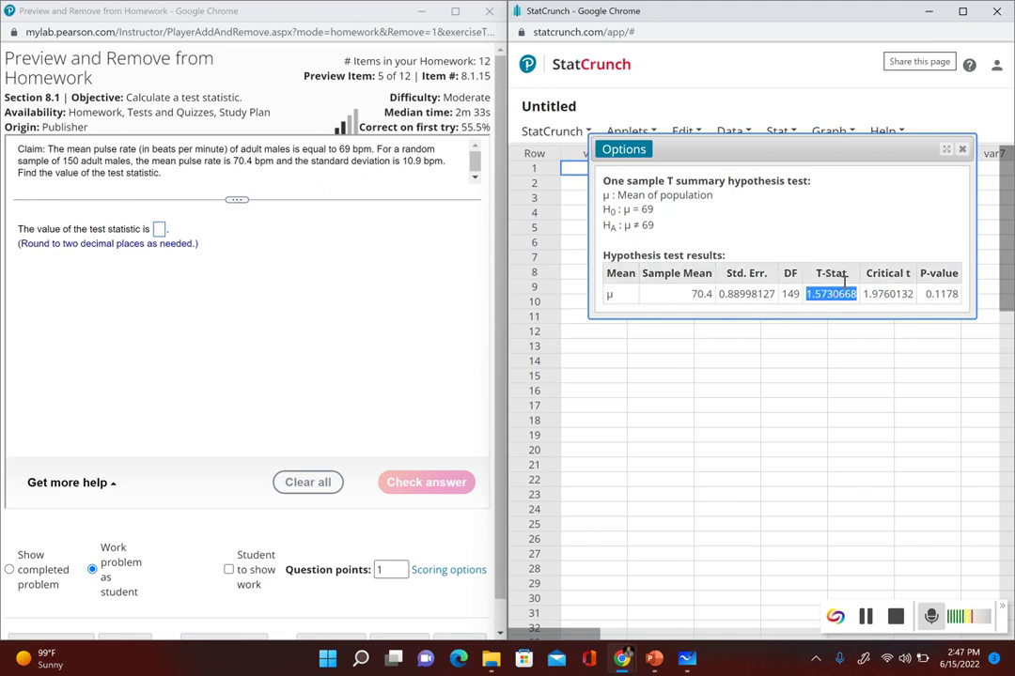
{"action": "left_click", "coordinate": [160, 230]}
{"action": "type", "text": "1.57"}
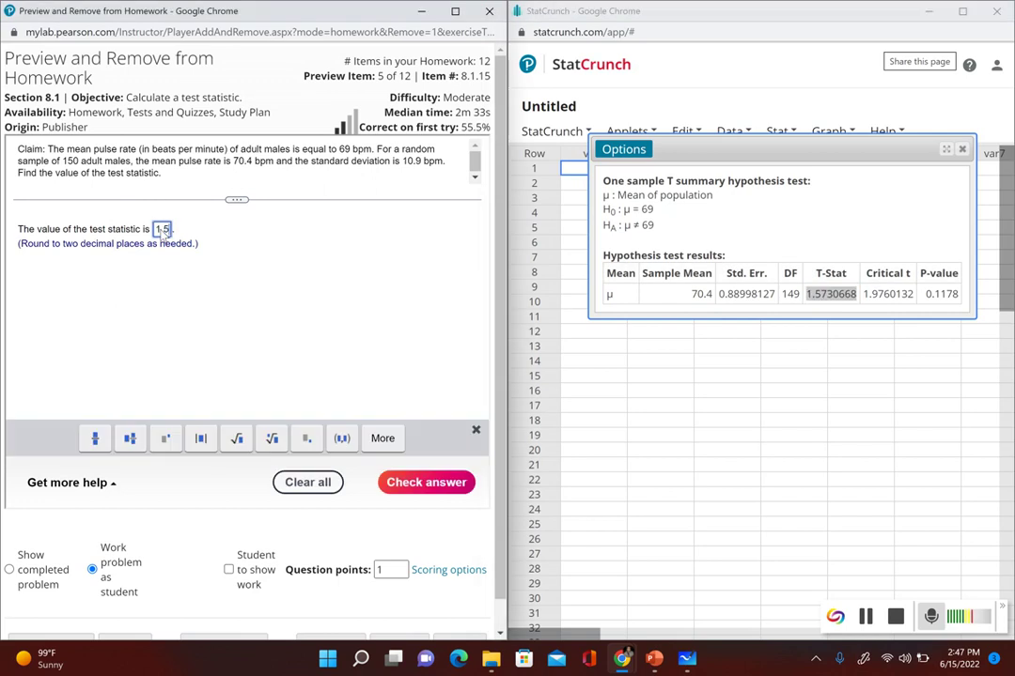